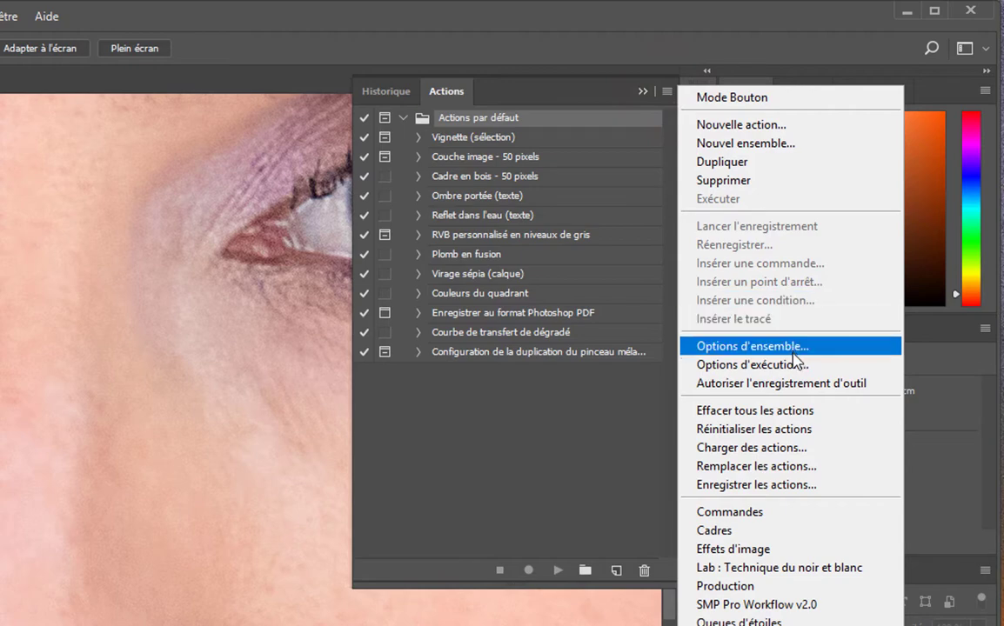
Load the SkinPerfect-PhotoLearn action set from the Desktop.
{"action": "left_click", "coordinate": [805, 448]}
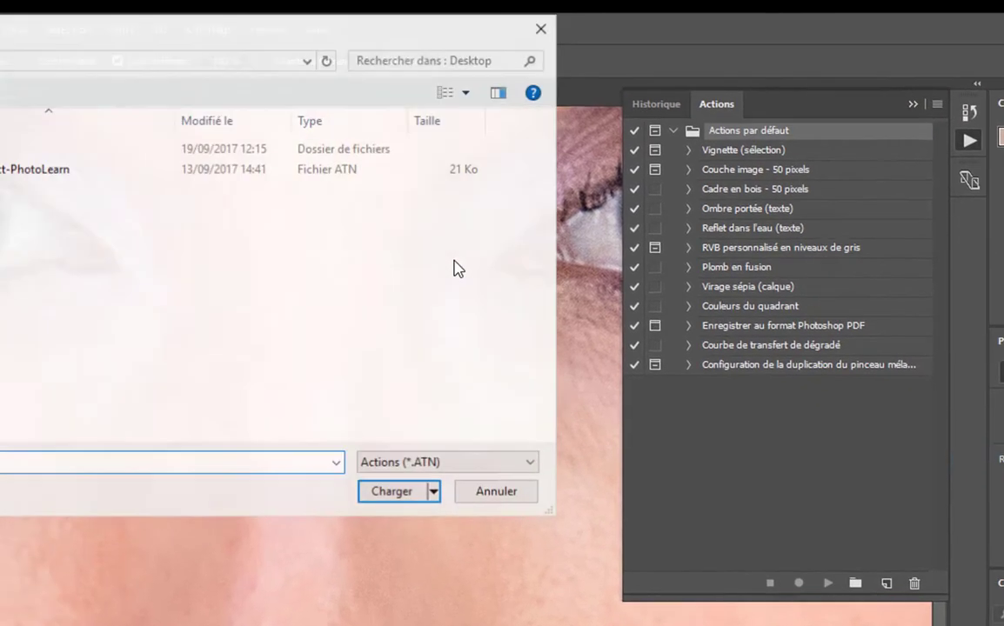
{"action": "left_click", "coordinate": [292, 180]}
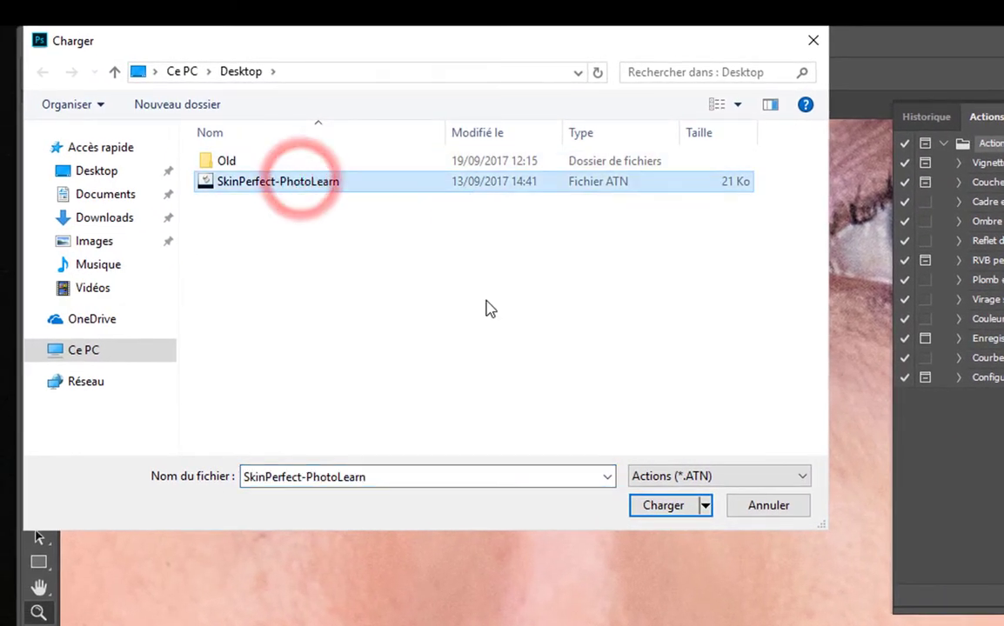
{"action": "left_click", "coordinate": [681, 511]}
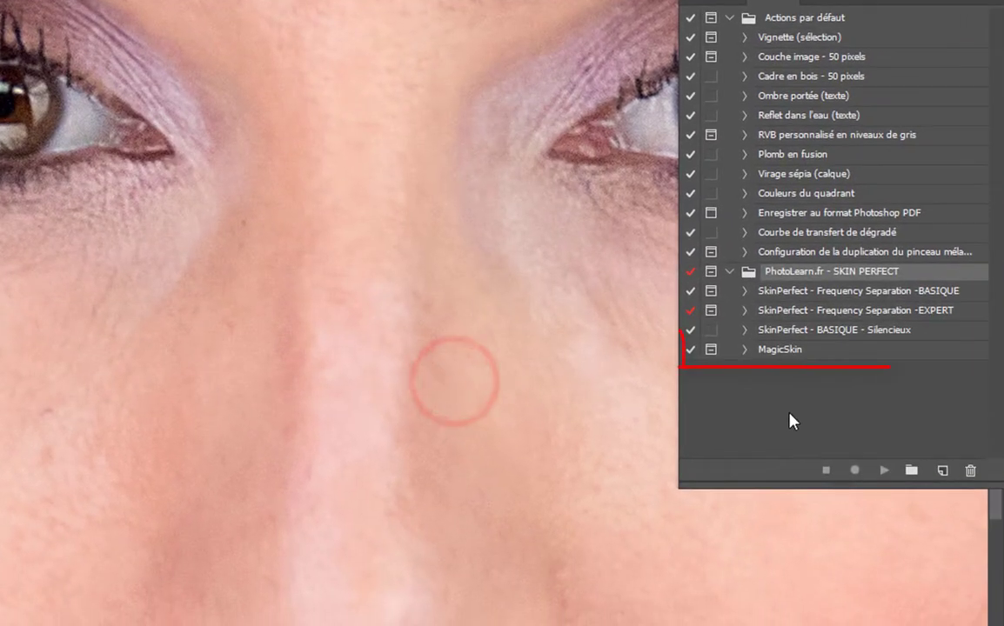
Run the MagicSkin action on the portrait with a Gaussian blur radius of 3.5 pixels, accepting its messages.
{"action": "left_click", "coordinate": [782, 352]}
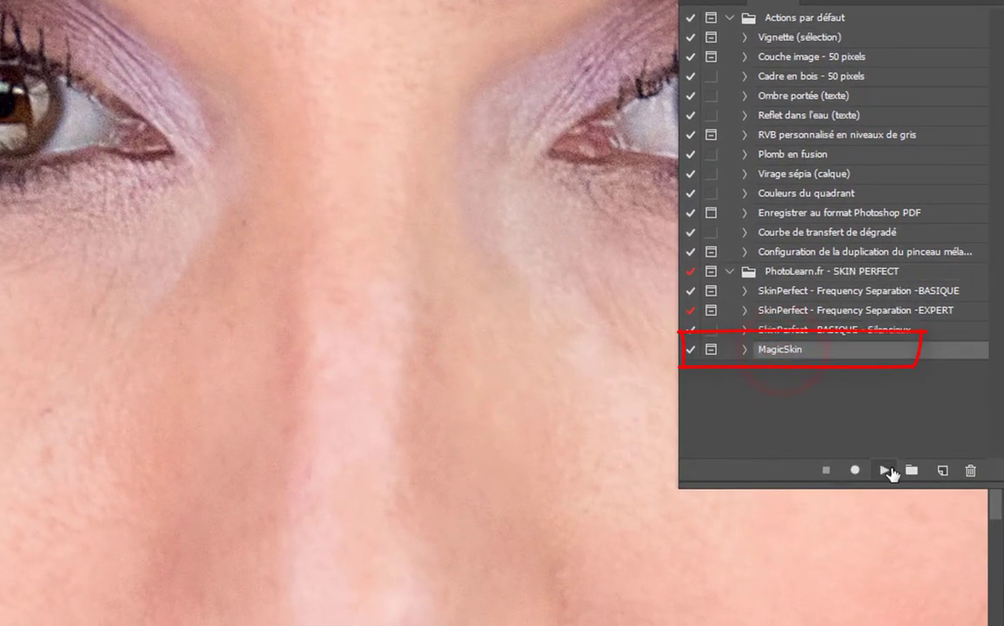
{"action": "left_click", "coordinate": [885, 472]}
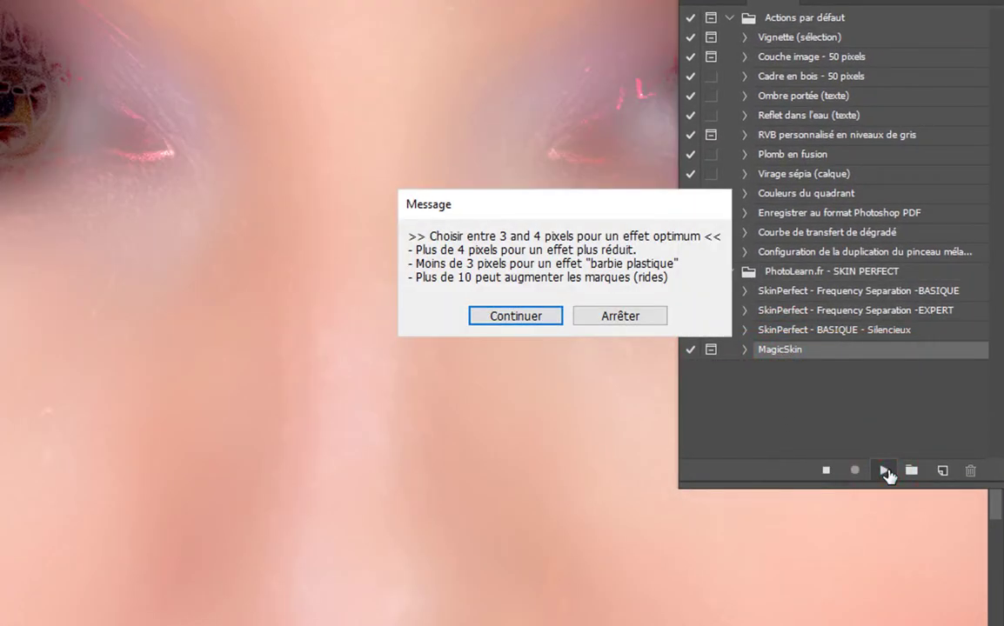
{"action": "left_click", "coordinate": [505, 317]}
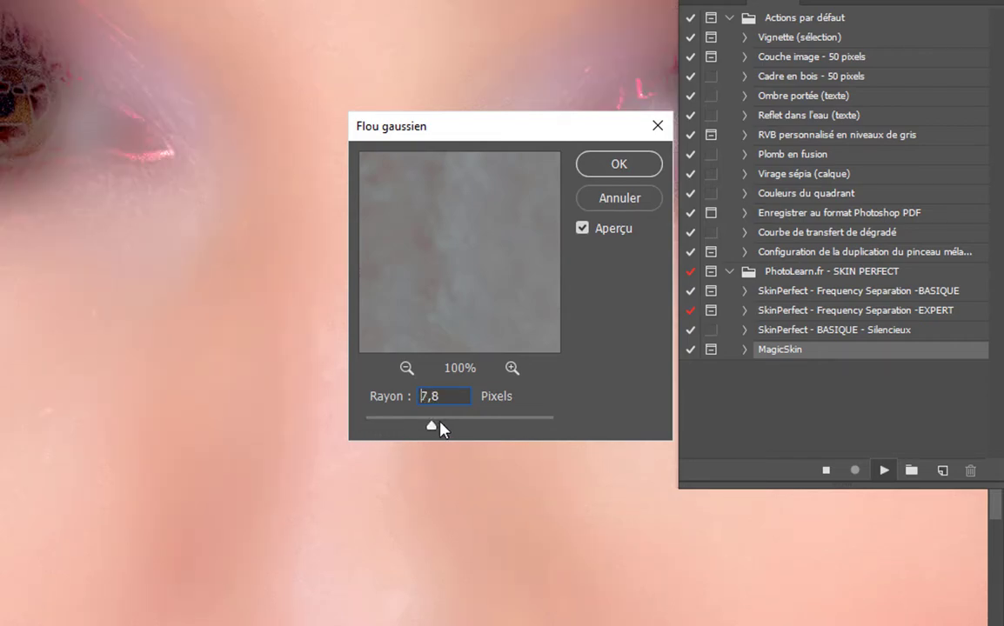
{"action": "left_click_drag", "start_coordinate": [439, 424], "coordinate": [450, 424]}
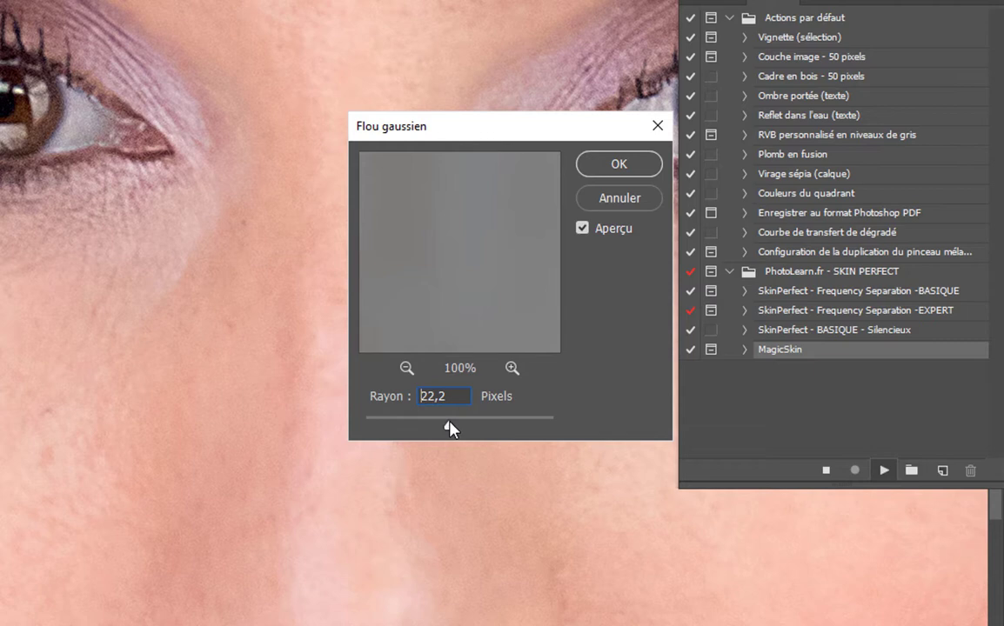
{"action": "left_click_drag", "start_coordinate": [450, 425], "coordinate": [400, 425]}
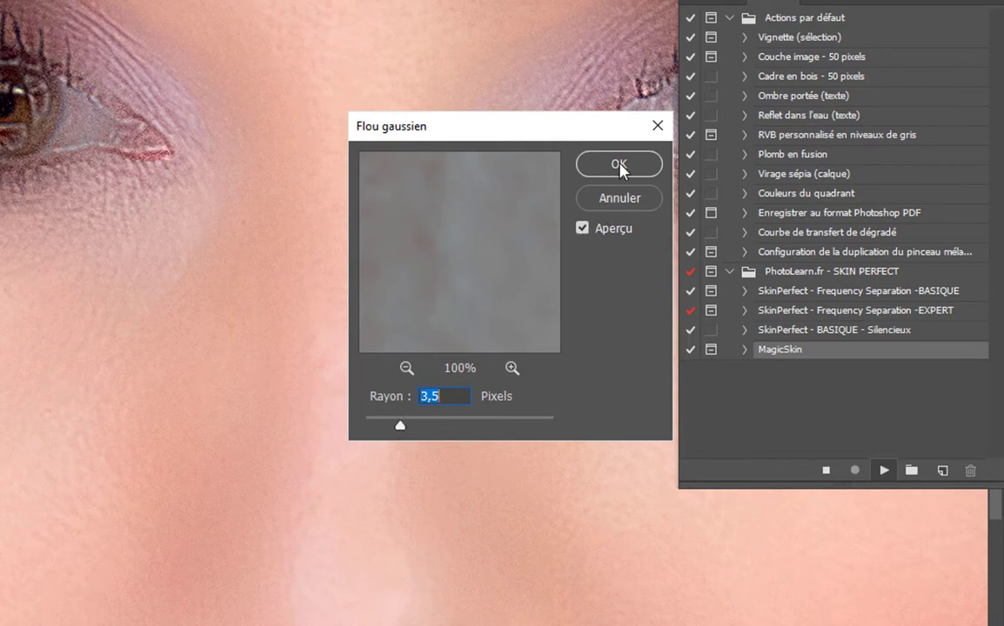
{"action": "left_click", "coordinate": [620, 165]}
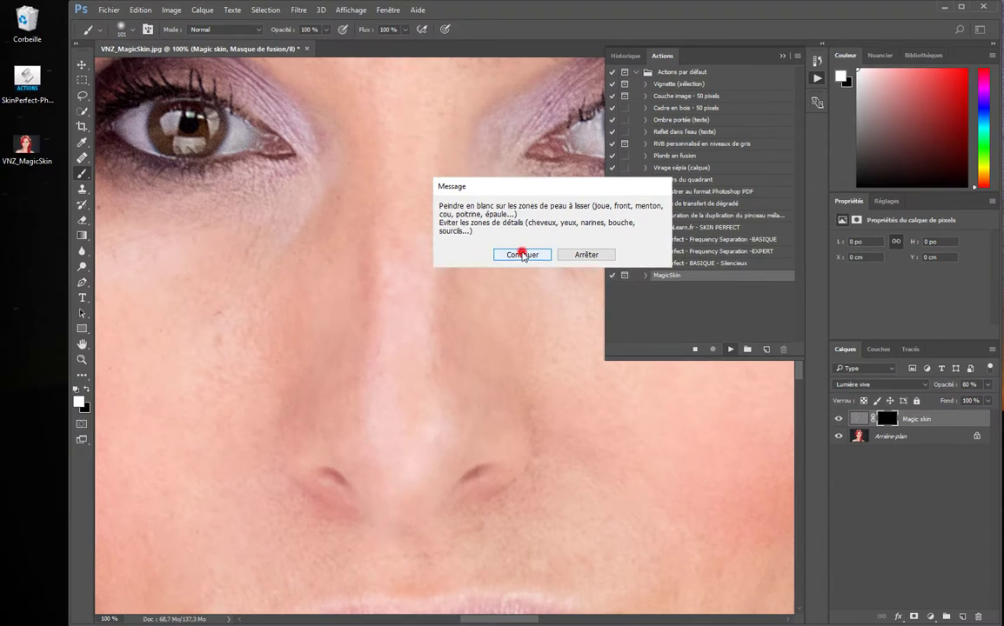
{"action": "left_click", "coordinate": [217, 19]}
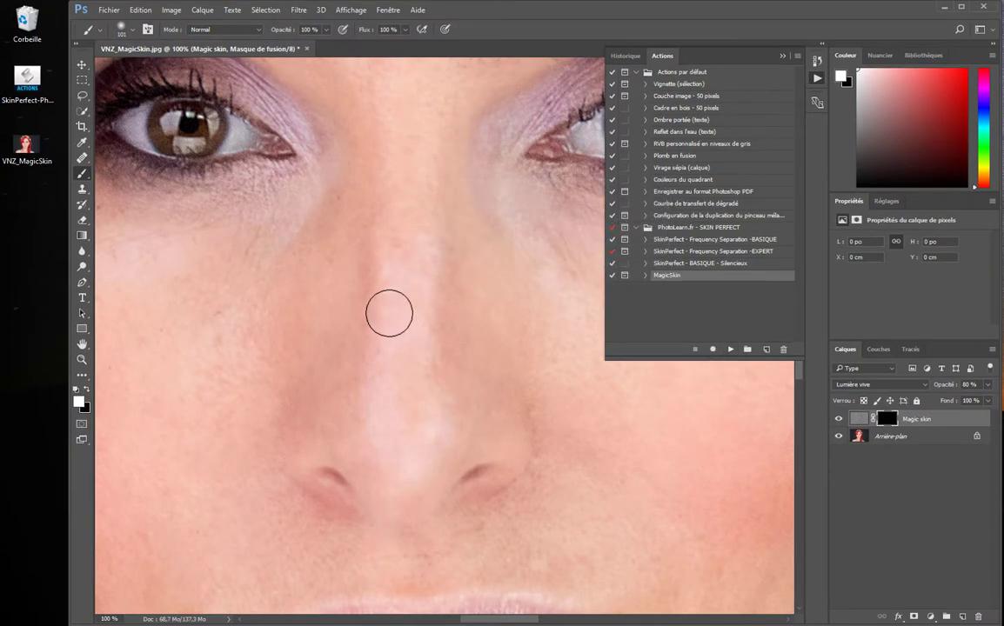
Paint the Magic skin mask white along the bridge and sides of the nose with a brush of about 205 px.
{"action": "mouse_move", "coordinate": [391, 311]}
{"action": "left_mouse_down"}
{"action": "mouse_move", "coordinate": [424, 318]}
{"action": "mouse_move", "coordinate": [414, 317]}
{"action": "left_mouse_up"}
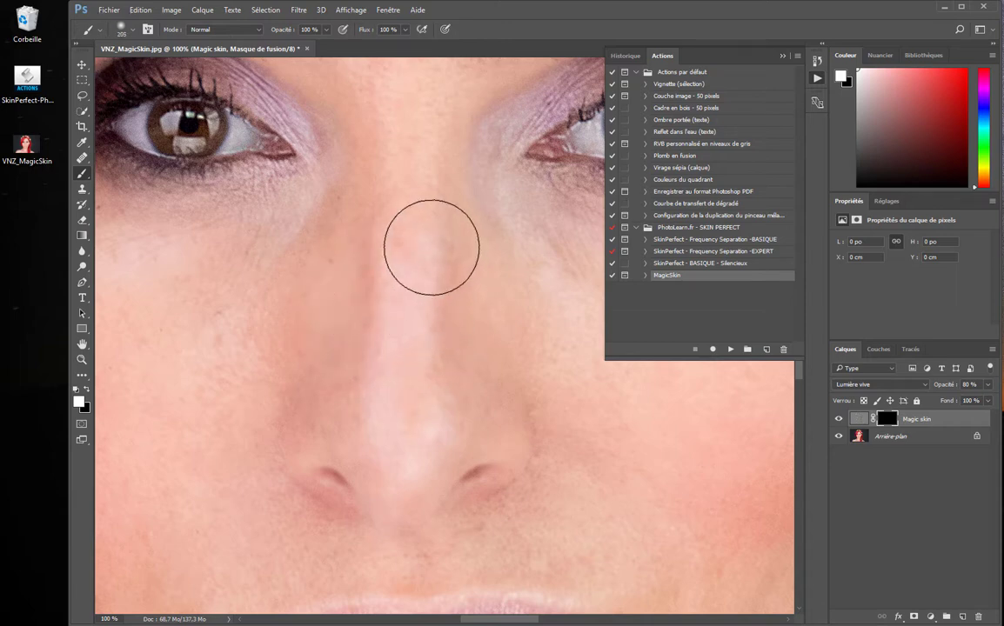
{"action": "mouse_move", "coordinate": [410, 144]}
{"action": "left_mouse_down"}
{"action": "mouse_move", "coordinate": [409, 254]}
{"action": "mouse_move", "coordinate": [354, 291]}
{"action": "mouse_move", "coordinate": [406, 311]}
{"action": "mouse_move", "coordinate": [405, 332]}
{"action": "mouse_move", "coordinate": [462, 346]}
{"action": "mouse_move", "coordinate": [404, 309]}
{"action": "mouse_move", "coordinate": [329, 325]}
{"action": "mouse_move", "coordinate": [334, 313]}
{"action": "mouse_move", "coordinate": [322, 308]}
{"action": "mouse_move", "coordinate": [421, 310]}
{"action": "mouse_move", "coordinate": [397, 369]}
{"action": "mouse_move", "coordinate": [407, 426]}
{"action": "mouse_move", "coordinate": [440, 402]}
{"action": "mouse_move", "coordinate": [484, 343]}
{"action": "mouse_move", "coordinate": [510, 333]}
{"action": "mouse_move", "coordinate": [524, 323]}
{"action": "left_mouse_up"}
{"action": "left_click_drag", "start_coordinate": [517, 258], "coordinate": [300, 320]}
{"action": "left_click_drag", "start_coordinate": [362, 310], "coordinate": [320, 310]}
{"action": "mouse_move", "coordinate": [286, 268]}
{"action": "left_mouse_down"}
{"action": "mouse_move", "coordinate": [376, 312]}
{"action": "mouse_move", "coordinate": [515, 303]}
{"action": "mouse_move", "coordinate": [537, 270]}
{"action": "mouse_move", "coordinate": [546, 320]}
{"action": "mouse_move", "coordinate": [527, 367]}
{"action": "mouse_move", "coordinate": [522, 341]}
{"action": "left_mouse_up"}
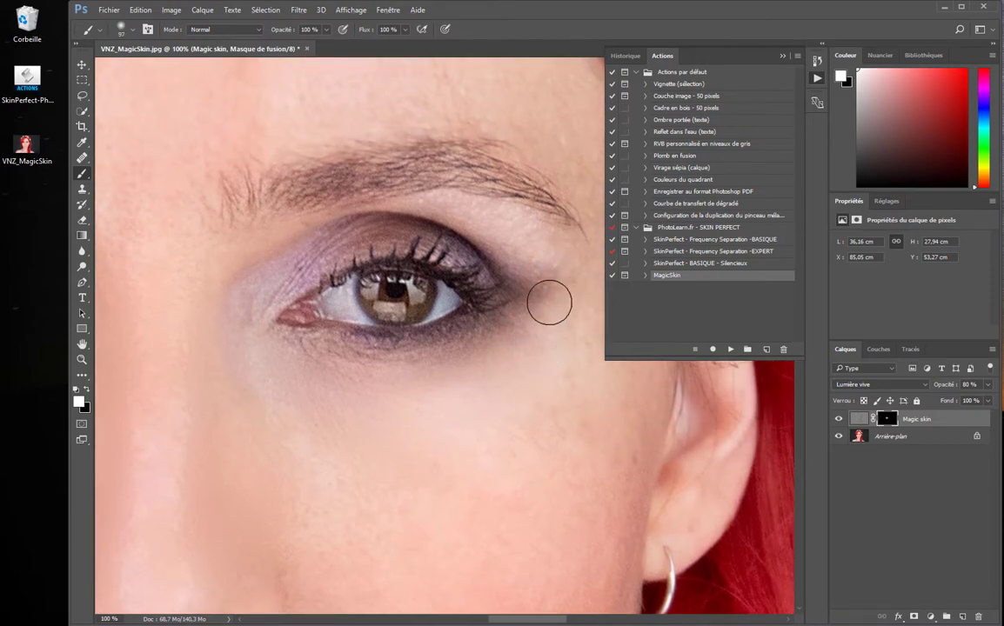
Paint the mask white over the skin around and under both eyes with a 97 px brush, avoiding eyes and lashes.
{"action": "mouse_move", "coordinate": [526, 235]}
{"action": "left_mouse_down"}
{"action": "mouse_move", "coordinate": [479, 217]}
{"action": "mouse_move", "coordinate": [543, 262]}
{"action": "left_mouse_up"}
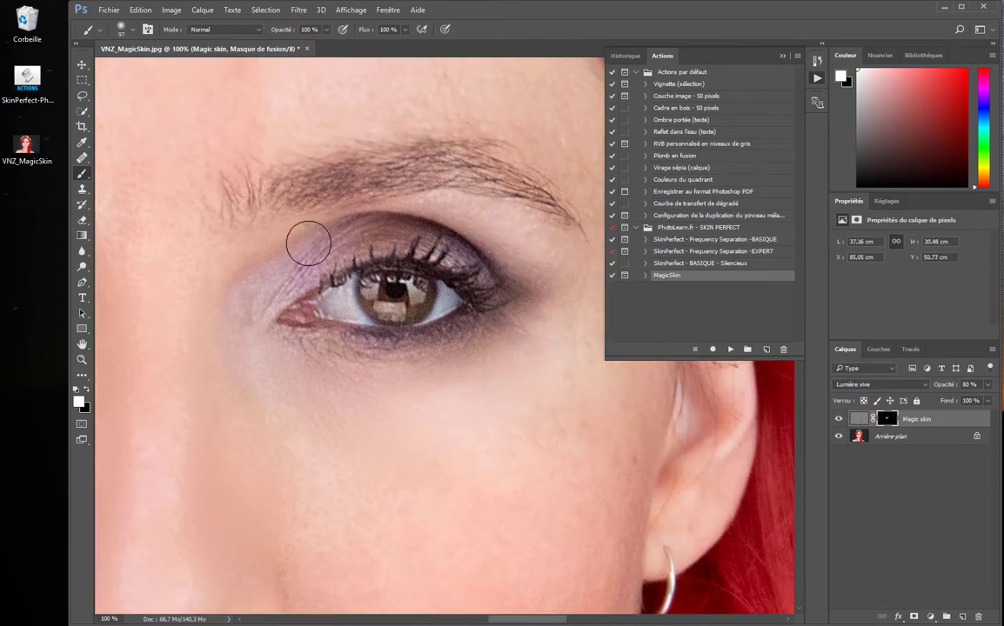
{"action": "mouse_move", "coordinate": [220, 296]}
{"action": "left_mouse_down"}
{"action": "mouse_move", "coordinate": [237, 351]}
{"action": "mouse_move", "coordinate": [266, 390]}
{"action": "mouse_move", "coordinate": [566, 334]}
{"action": "left_mouse_up"}
{"action": "mouse_move", "coordinate": [384, 314]}
{"action": "left_mouse_down"}
{"action": "mouse_move", "coordinate": [318, 366]}
{"action": "mouse_move", "coordinate": [274, 373]}
{"action": "left_mouse_up"}
{"action": "left_click", "coordinate": [260, 333]}
{"action": "left_click", "coordinate": [331, 361]}
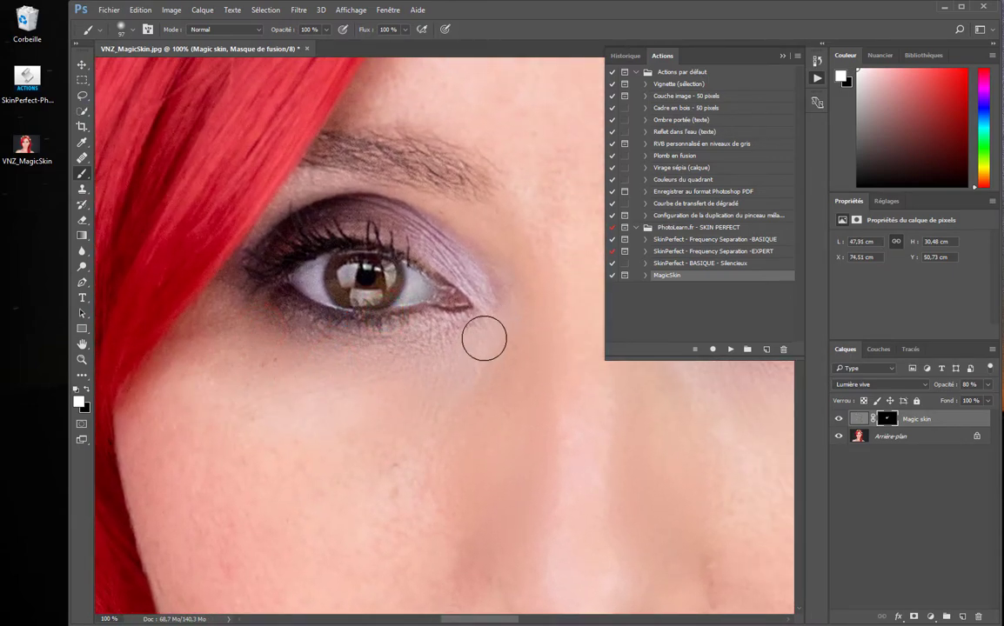
{"action": "left_click", "coordinate": [499, 316]}
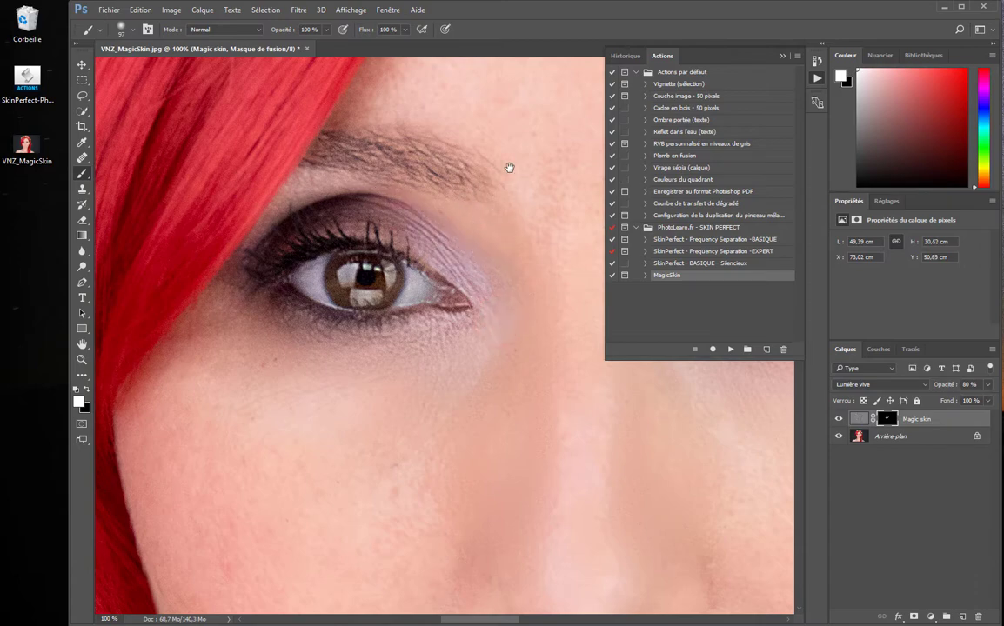
Paint the mask white over the forehead down to just above the eyebrows with a 274 px brush.
{"action": "left_click_drag", "start_coordinate": [513, 170], "coordinate": [330, 330]}
{"action": "mouse_move", "coordinate": [411, 278]}
{"action": "left_mouse_down"}
{"action": "mouse_move", "coordinate": [464, 264]}
{"action": "mouse_move", "coordinate": [448, 174]}
{"action": "mouse_move", "coordinate": [366, 297]}
{"action": "mouse_move", "coordinate": [331, 297]}
{"action": "left_mouse_up"}
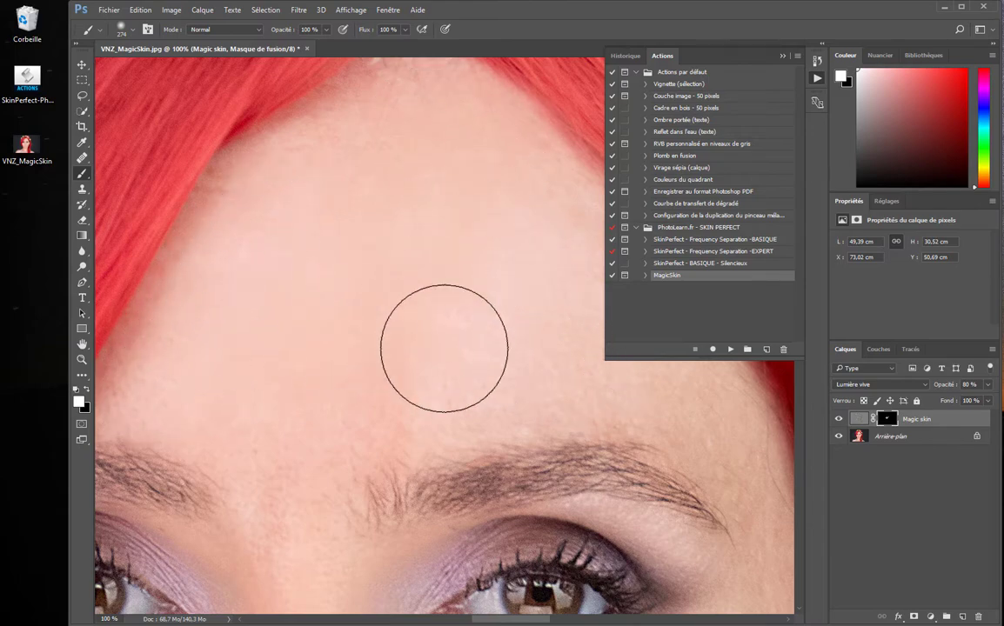
{"action": "left_click_drag", "start_coordinate": [691, 408], "coordinate": [744, 475]}
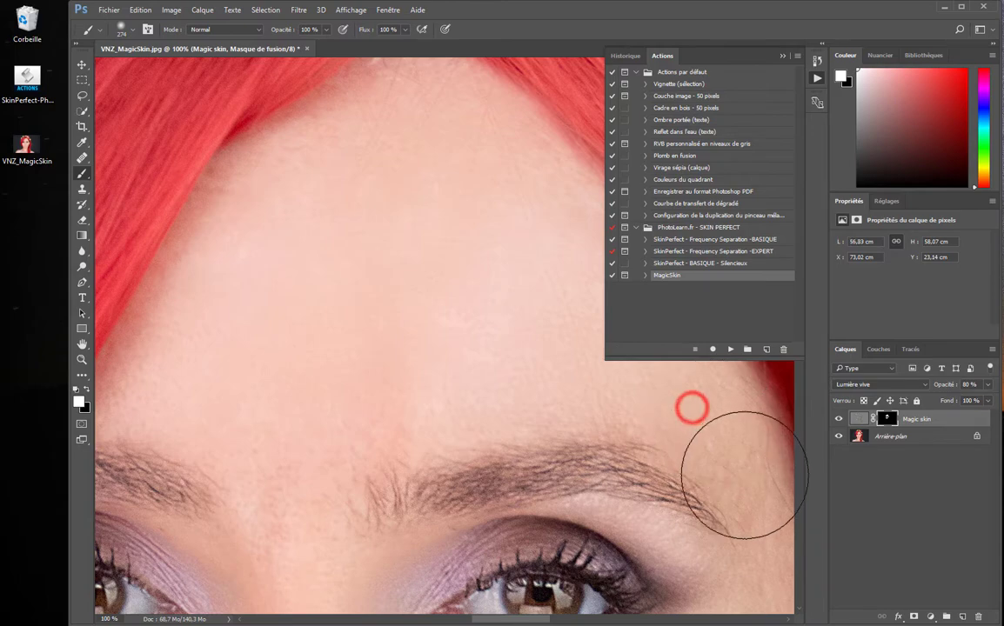
{"action": "mouse_move", "coordinate": [699, 439]}
{"action": "left_mouse_down"}
{"action": "mouse_move", "coordinate": [386, 196]}
{"action": "mouse_move", "coordinate": [425, 135]}
{"action": "left_mouse_up"}
Paint the mask white over the temple and cheek on the earring side, enlarging the brush to 310 px for the cheek.
{"action": "left_click_drag", "start_coordinate": [468, 384], "coordinate": [474, 279]}
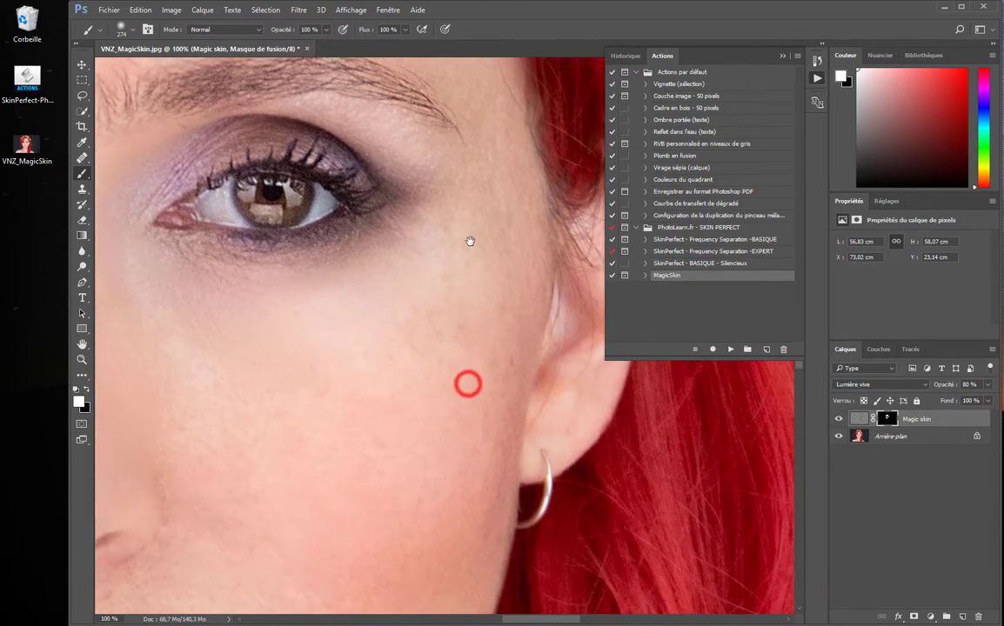
{"action": "right_click", "coordinate": [477, 170], "text": "alt"}
{"action": "mouse_move", "coordinate": [478, 100]}
{"action": "left_mouse_down"}
{"action": "mouse_move", "coordinate": [345, 424]}
{"action": "mouse_move", "coordinate": [358, 423]}
{"action": "mouse_move", "coordinate": [271, 434]}
{"action": "mouse_move", "coordinate": [251, 422]}
{"action": "mouse_move", "coordinate": [277, 525]}
{"action": "mouse_move", "coordinate": [370, 402]}
{"action": "mouse_move", "coordinate": [357, 521]}
{"action": "mouse_move", "coordinate": [418, 387]}
{"action": "mouse_move", "coordinate": [389, 522]}
{"action": "mouse_move", "coordinate": [441, 358]}
{"action": "mouse_move", "coordinate": [383, 487]}
{"action": "left_mouse_up"}
{"action": "right_click", "coordinate": [321, 424], "text": "alt"}
{"action": "mouse_move", "coordinate": [336, 494]}
{"action": "left_mouse_down"}
{"action": "mouse_move", "coordinate": [410, 322]}
{"action": "mouse_move", "coordinate": [414, 286]}
{"action": "left_mouse_up"}
{"action": "mouse_move", "coordinate": [390, 287]}
{"action": "left_mouse_down"}
{"action": "mouse_move", "coordinate": [383, 367]}
{"action": "mouse_move", "coordinate": [405, 462]}
{"action": "mouse_move", "coordinate": [457, 437]}
{"action": "mouse_move", "coordinate": [480, 394]}
{"action": "mouse_move", "coordinate": [416, 329]}
{"action": "left_mouse_up"}
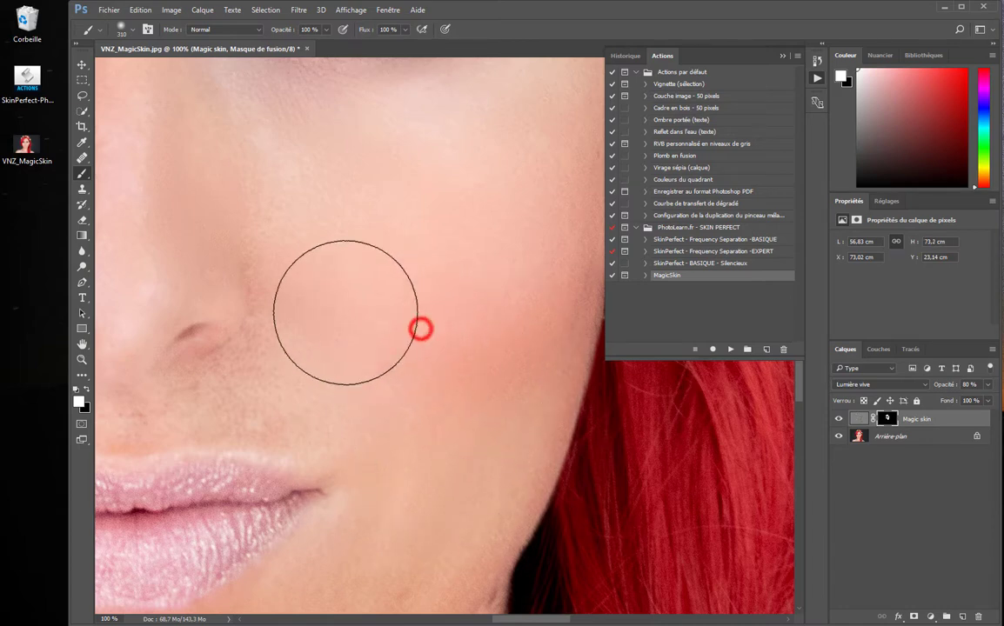
{"action": "left_click_drag", "start_coordinate": [357, 299], "coordinate": [447, 313]}
{"action": "mouse_move", "coordinate": [443, 327]}
{"action": "left_mouse_down"}
{"action": "mouse_move", "coordinate": [184, 329]}
{"action": "mouse_move", "coordinate": [227, 336]}
{"action": "mouse_move", "coordinate": [471, 289]}
{"action": "mouse_move", "coordinate": [372, 244]}
{"action": "mouse_move", "coordinate": [453, 250]}
{"action": "left_mouse_up"}
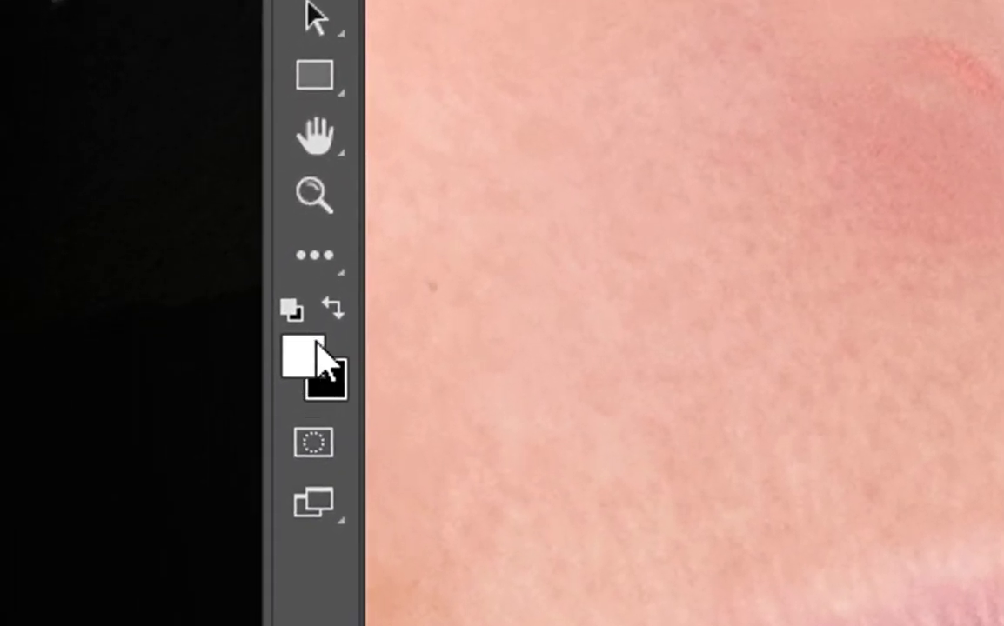
Switch to black and paint the mask over both nostrils with an 88 px brush to restore their detail.
{"action": "left_click", "coordinate": [240, 339]}
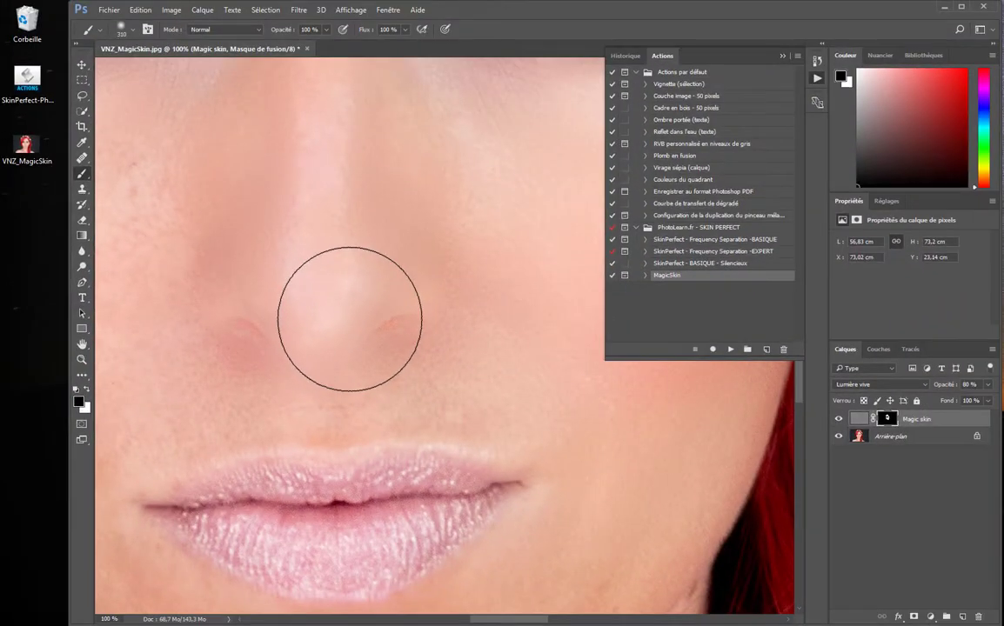
{"action": "mouse_move", "coordinate": [350, 319]}
{"action": "left_mouse_down"}
{"action": "mouse_move", "coordinate": [341, 330]}
{"action": "mouse_move", "coordinate": [223, 322]}
{"action": "mouse_move", "coordinate": [228, 329]}
{"action": "left_mouse_up"}
{"action": "left_click", "coordinate": [229, 331]}
{"action": "mouse_move", "coordinate": [307, 349]}
{"action": "left_mouse_down"}
{"action": "mouse_move", "coordinate": [441, 299]}
{"action": "mouse_move", "coordinate": [419, 316]}
{"action": "left_mouse_up"}
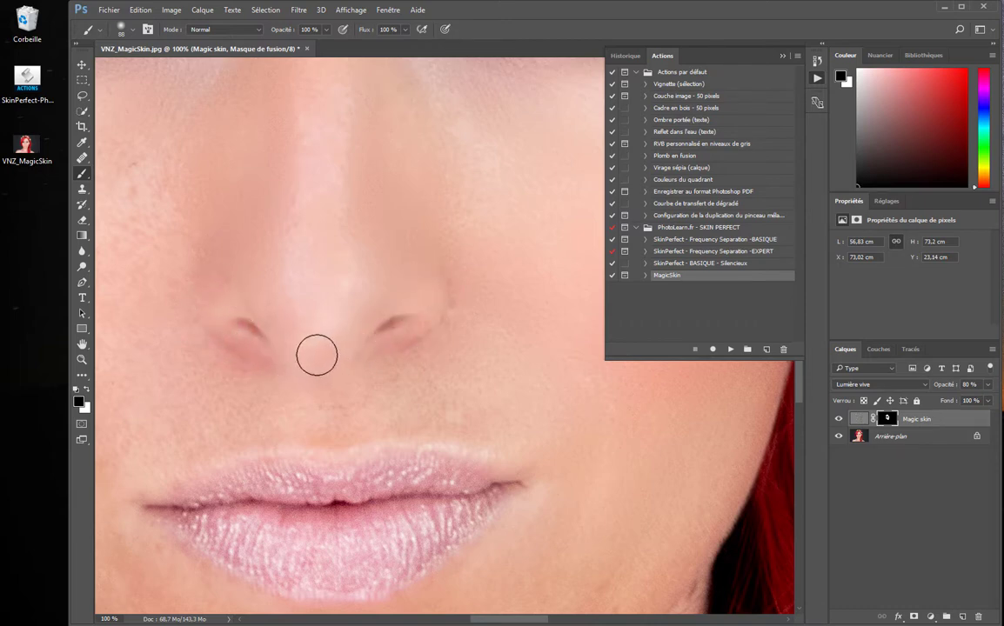
Switch back to white and paint the mask over the skin around the mouth with a 152 px brush, avoiding the lips.
{"action": "mouse_move", "coordinate": [261, 395]}
{"action": "left_mouse_down"}
{"action": "mouse_move", "coordinate": [287, 409]}
{"action": "mouse_move", "coordinate": [264, 400]}
{"action": "left_mouse_up"}
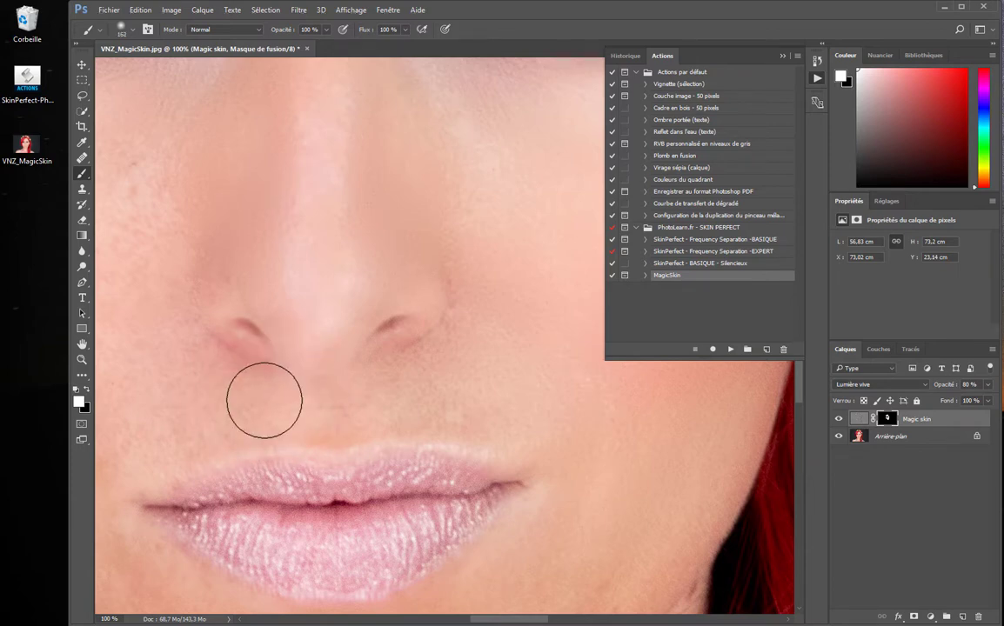
{"action": "left_click", "coordinate": [166, 409]}
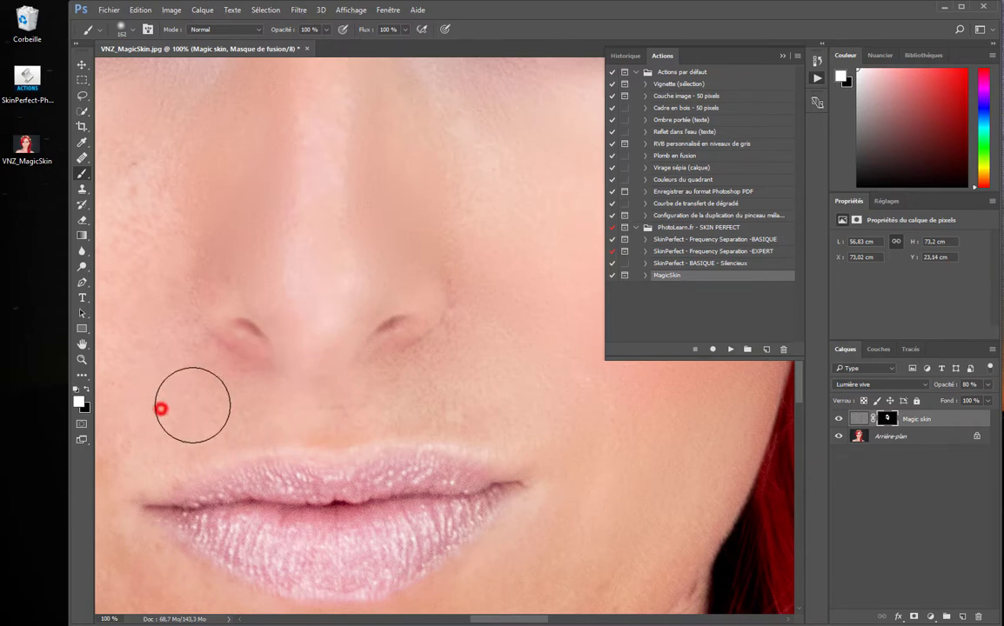
{"action": "left_click", "coordinate": [453, 410]}
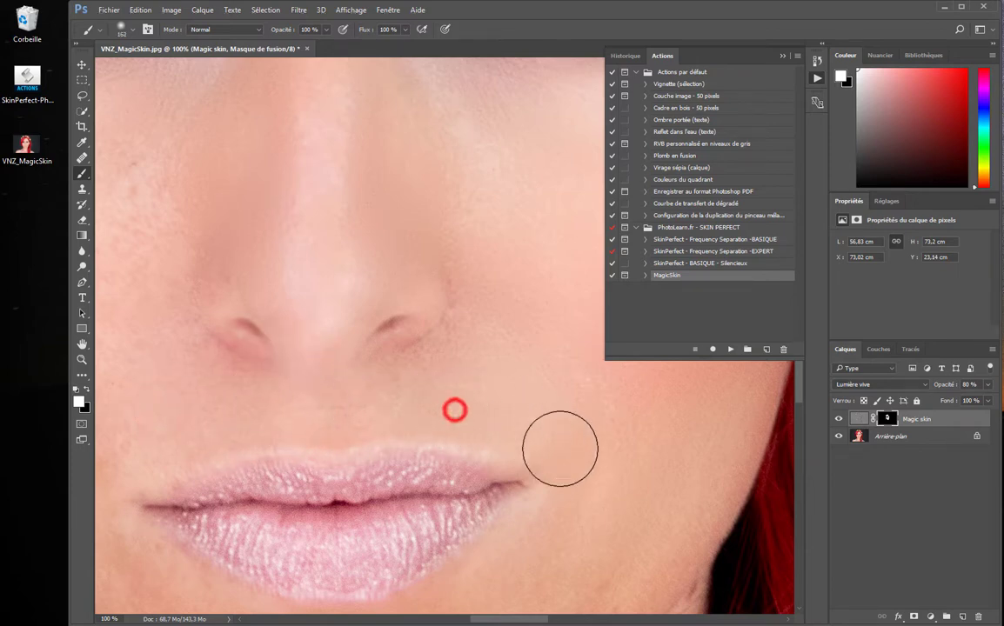
{"action": "left_click", "coordinate": [567, 442]}
{"action": "left_click", "coordinate": [585, 493]}
{"action": "mouse_move", "coordinate": [562, 514]}
{"action": "left_mouse_down"}
{"action": "mouse_move", "coordinate": [560, 365]}
{"action": "mouse_move", "coordinate": [538, 410]}
{"action": "left_mouse_up"}
{"action": "mouse_move", "coordinate": [500, 506]}
{"action": "left_mouse_down"}
{"action": "mouse_move", "coordinate": [550, 476]}
{"action": "mouse_move", "coordinate": [414, 568]}
{"action": "mouse_move", "coordinate": [498, 472]}
{"action": "mouse_move", "coordinate": [352, 518]}
{"action": "mouse_move", "coordinate": [207, 420]}
{"action": "mouse_move", "coordinate": [268, 433]}
{"action": "left_mouse_up"}
Paint the mask white over the cheek opposite the earring to smooth it.
{"action": "left_click_drag", "start_coordinate": [149, 395], "coordinate": [135, 334]}
{"action": "mouse_move", "coordinate": [155, 367]}
{"action": "left_mouse_down"}
{"action": "mouse_move", "coordinate": [238, 442]}
{"action": "mouse_move", "coordinate": [206, 381]}
{"action": "mouse_move", "coordinate": [169, 342]}
{"action": "mouse_move", "coordinate": [176, 158]}
{"action": "left_mouse_up"}
{"action": "mouse_move", "coordinate": [178, 157]}
{"action": "left_mouse_down"}
{"action": "mouse_move", "coordinate": [156, 257]}
{"action": "mouse_move", "coordinate": [170, 283]}
{"action": "left_mouse_up"}
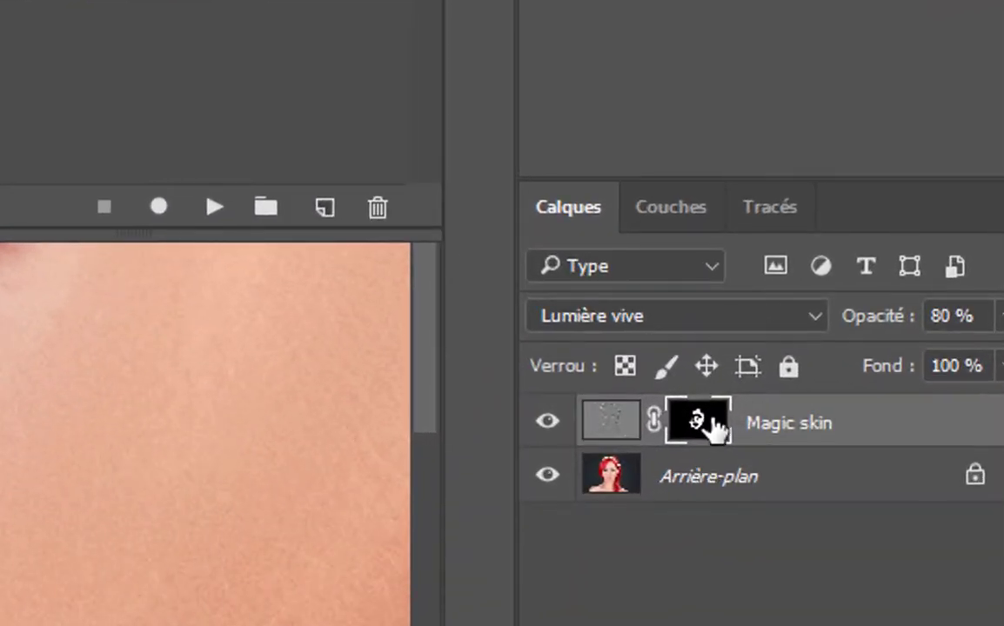
Load the Magic skin mask as a selection to check for unpainted skin areas, and deselect it.
{"action": "left_click", "coordinate": [709, 428], "text": "ctrl"}
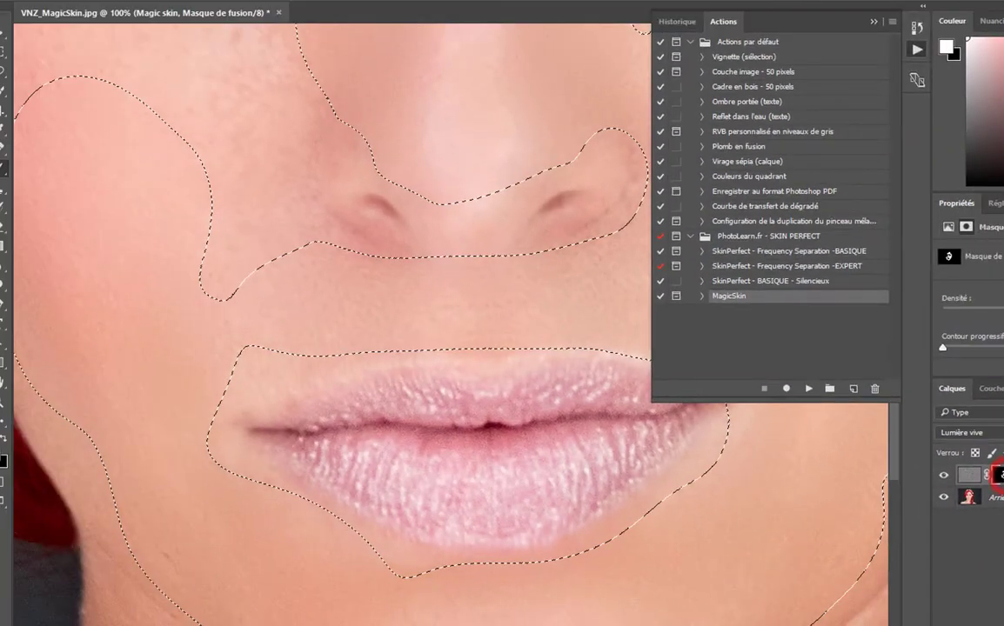
{"action": "left_click_drag", "start_coordinate": [315, 177], "coordinate": [447, 455]}
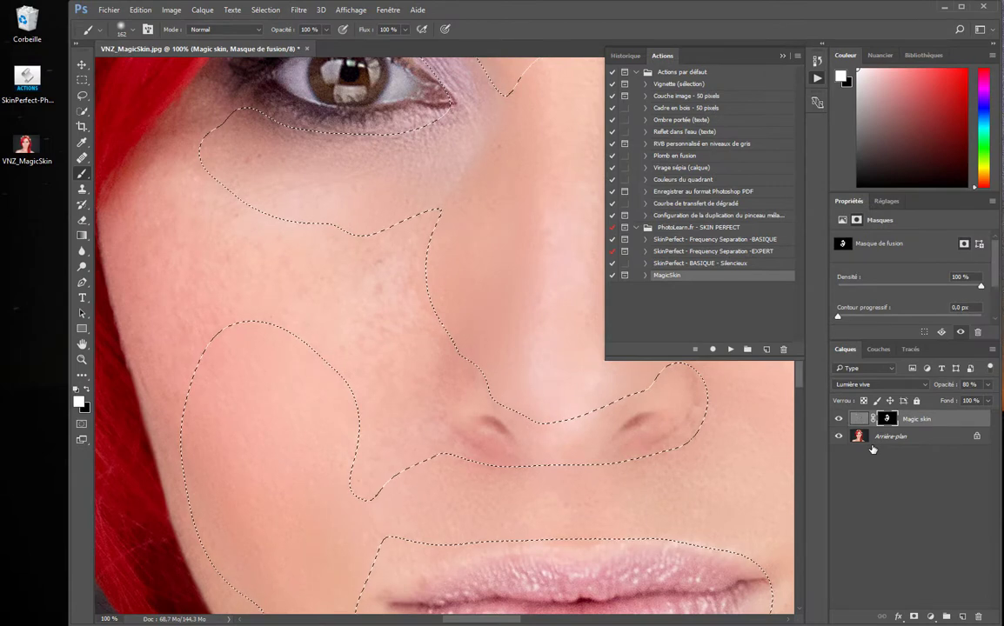
{"action": "key", "text": "ctrl+d"}
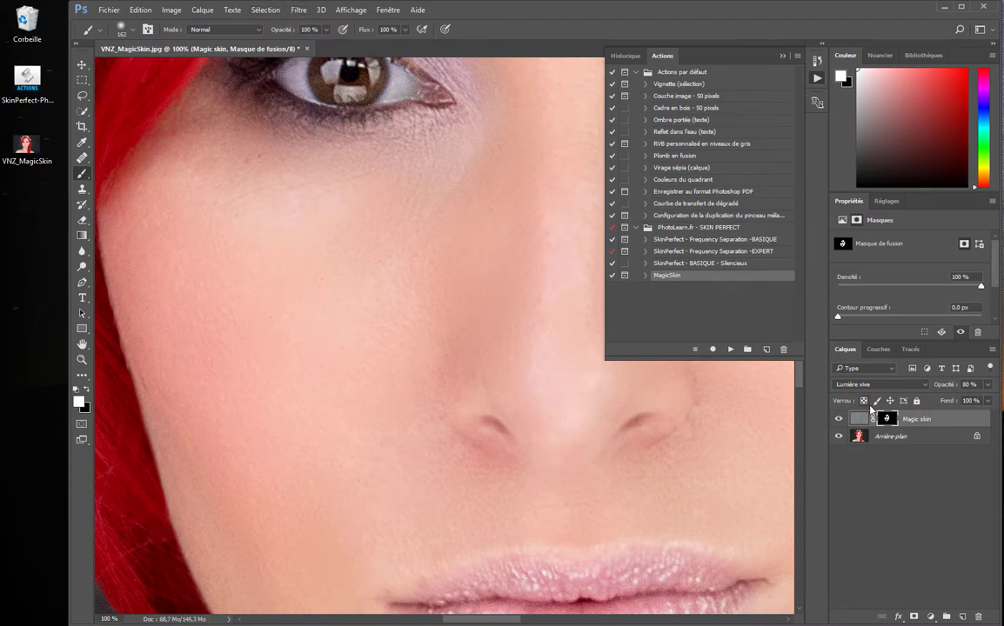
Review the face at 50% zoom and compare it with the Magic skin layer hidden and shown.
{"action": "left_click_drag", "start_coordinate": [475, 290], "coordinate": [232, 298]}
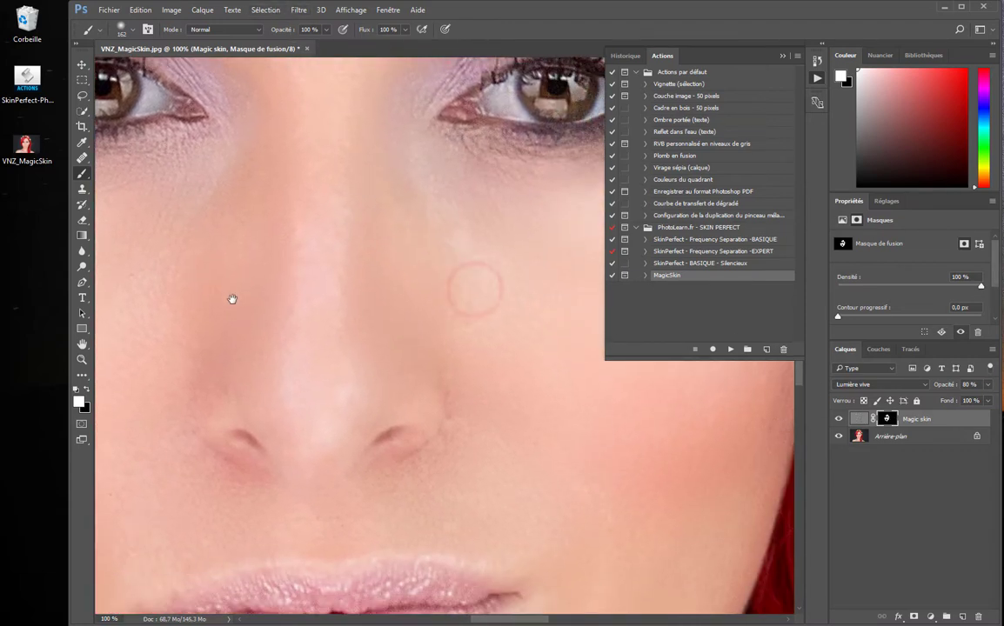
{"action": "left_click_drag", "start_coordinate": [366, 369], "coordinate": [335, 172]}
{"action": "left_click_drag", "start_coordinate": [433, 174], "coordinate": [491, 310]}
{"action": "left_click_drag", "start_coordinate": [422, 268], "coordinate": [405, 347]}
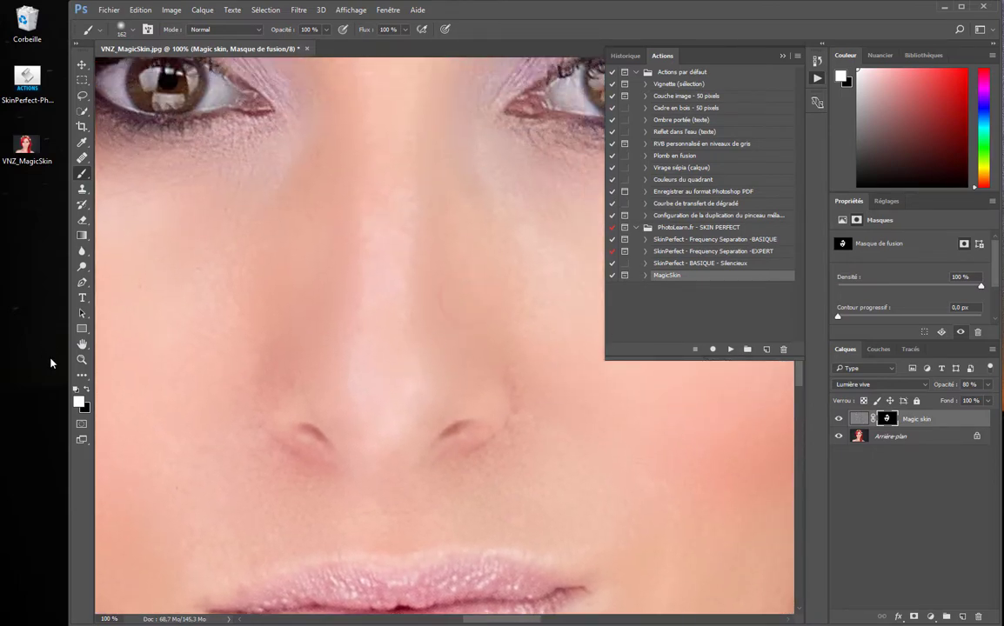
{"action": "left_click", "coordinate": [82, 360]}
{"action": "left_click", "coordinate": [258, 358], "text": "alt"}
{"action": "left_click", "coordinate": [370, 376], "text": "alt"}
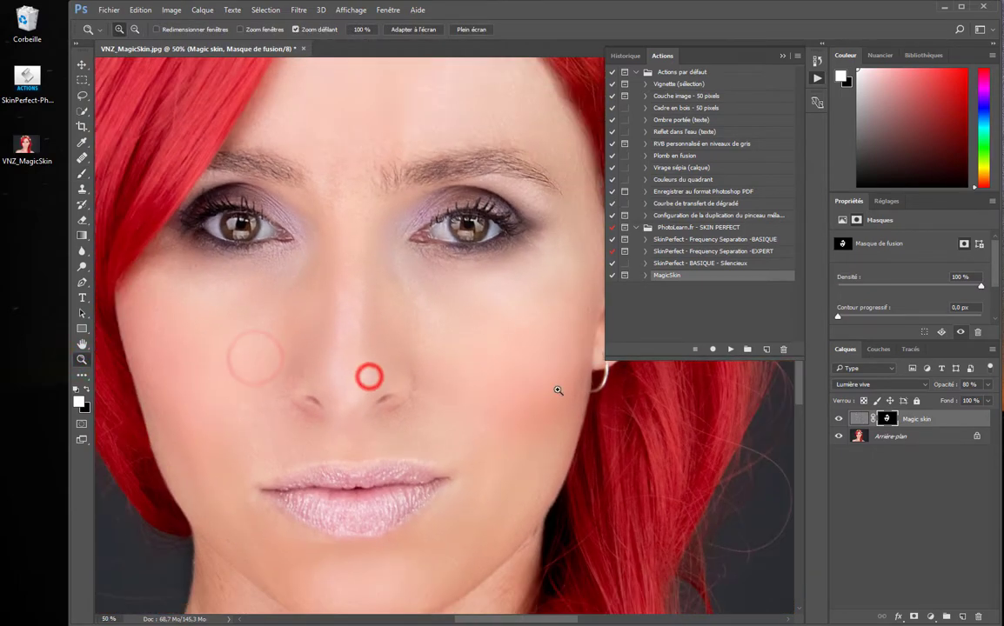
{"action": "left_click", "coordinate": [838, 418]}
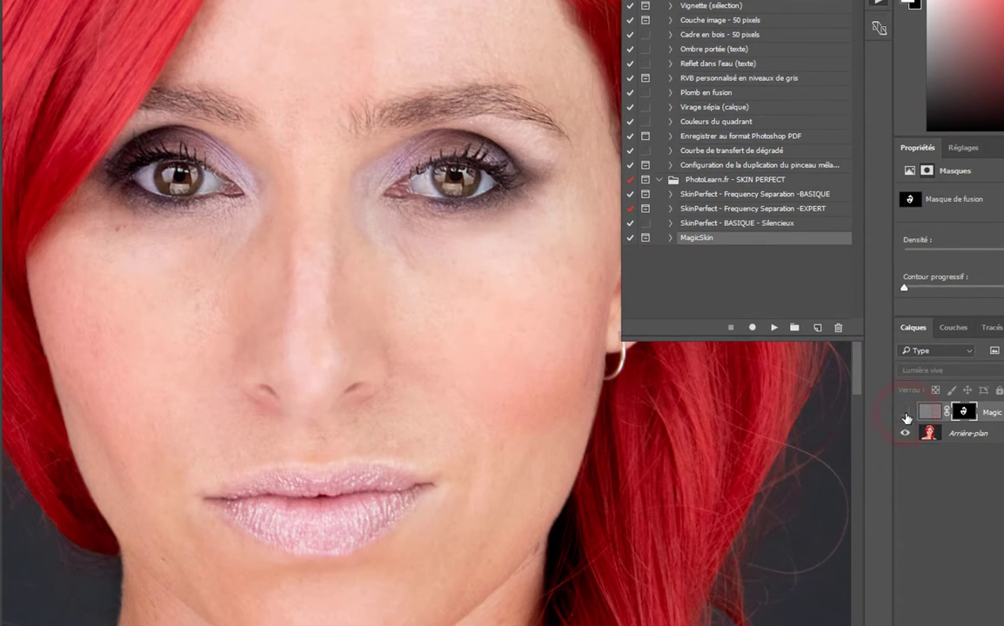
{"action": "left_click", "coordinate": [906, 416]}
{"action": "left_click", "coordinate": [905, 417]}
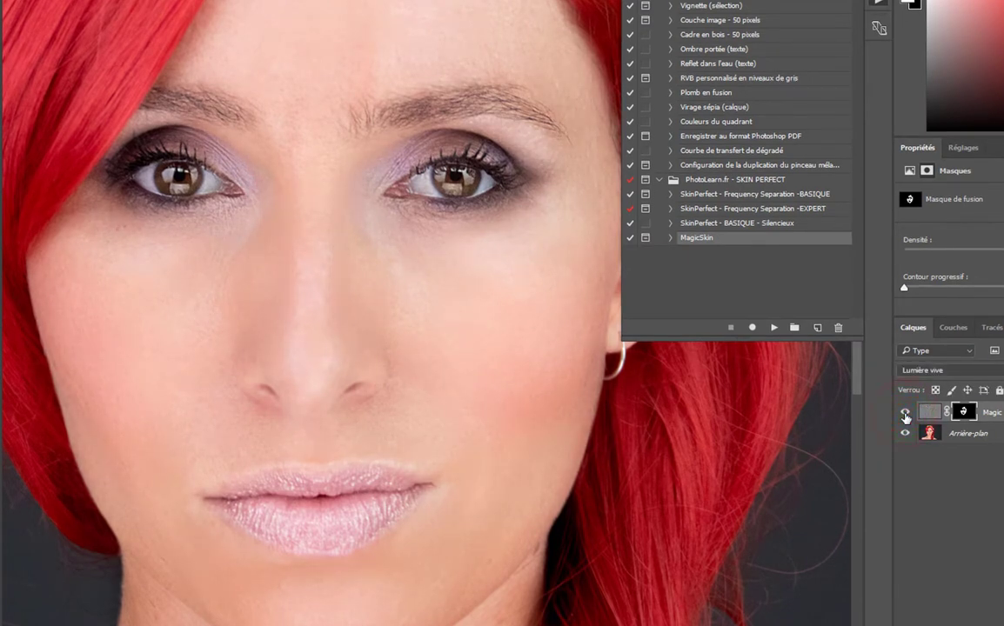
{"action": "left_click", "coordinate": [905, 416]}
{"action": "left_click", "coordinate": [906, 415]}
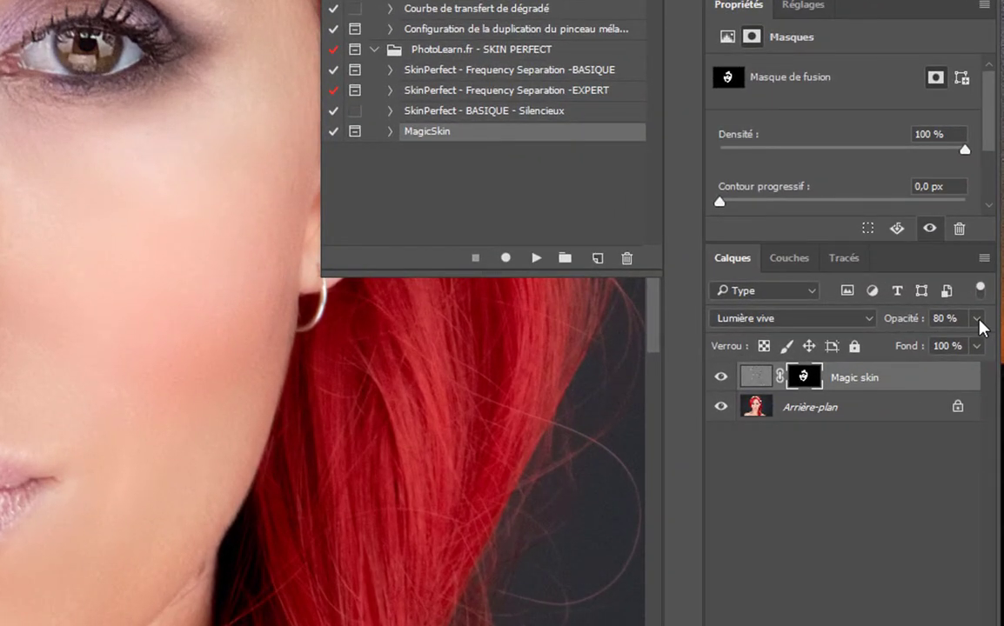
Set the Magic skin layer's opacity to 43% and compare the image with the layer hidden and shown.
{"action": "left_click", "coordinate": [978, 319]}
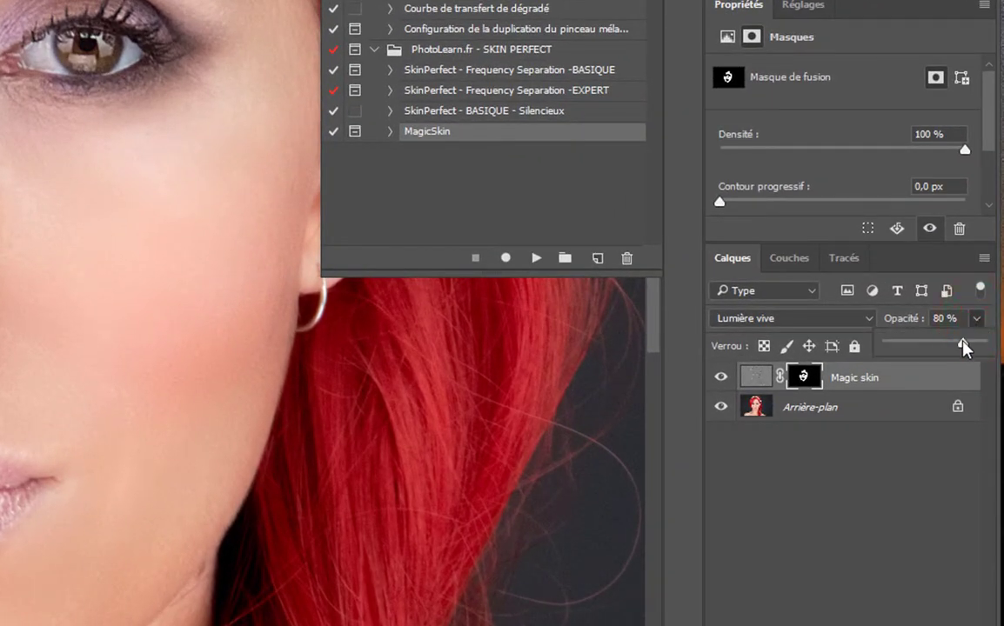
{"action": "left_click_drag", "start_coordinate": [963, 346], "coordinate": [996, 350]}
{"action": "left_click", "coordinate": [718, 377]}
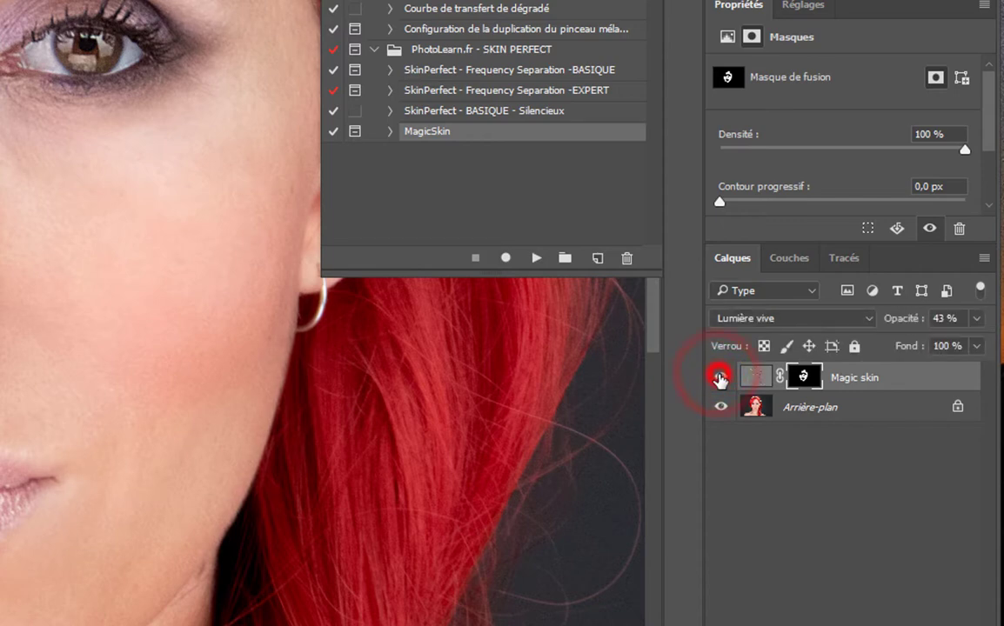
{"action": "left_click", "coordinate": [720, 378]}
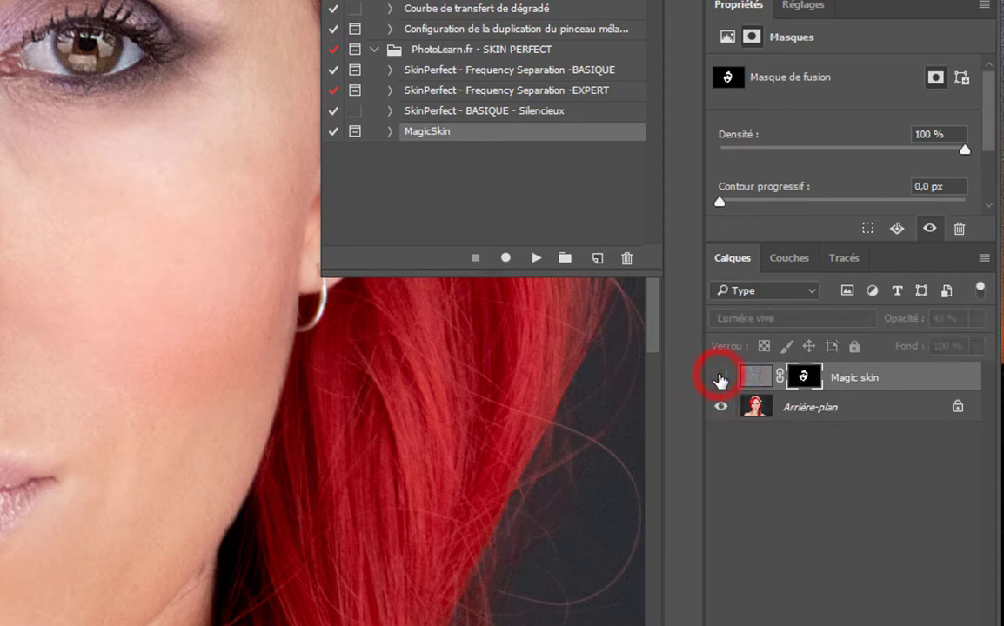
{"action": "left_click", "coordinate": [721, 378]}
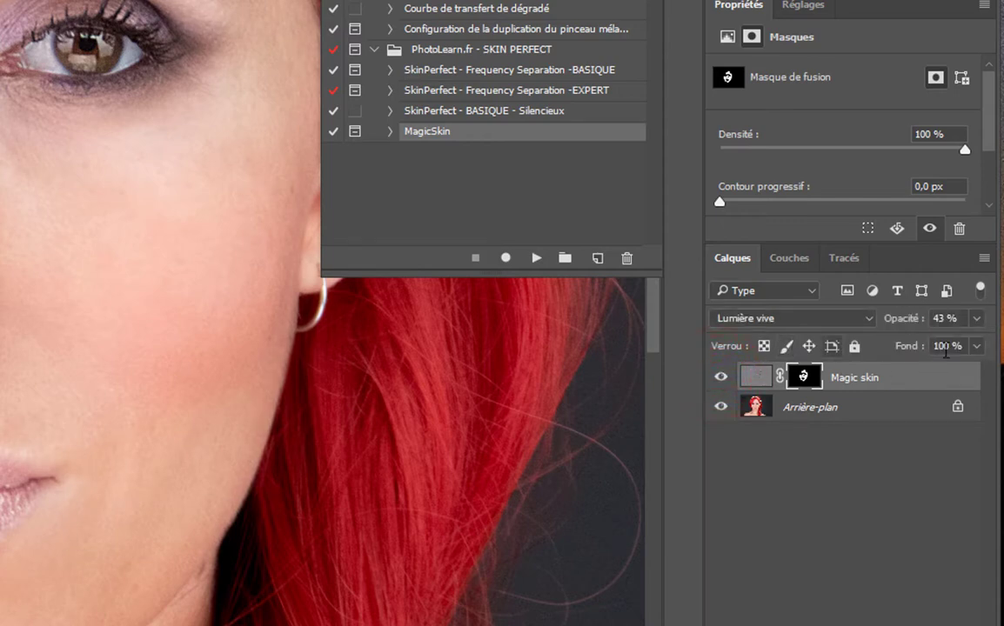
{"action": "left_click", "coordinate": [976, 318]}
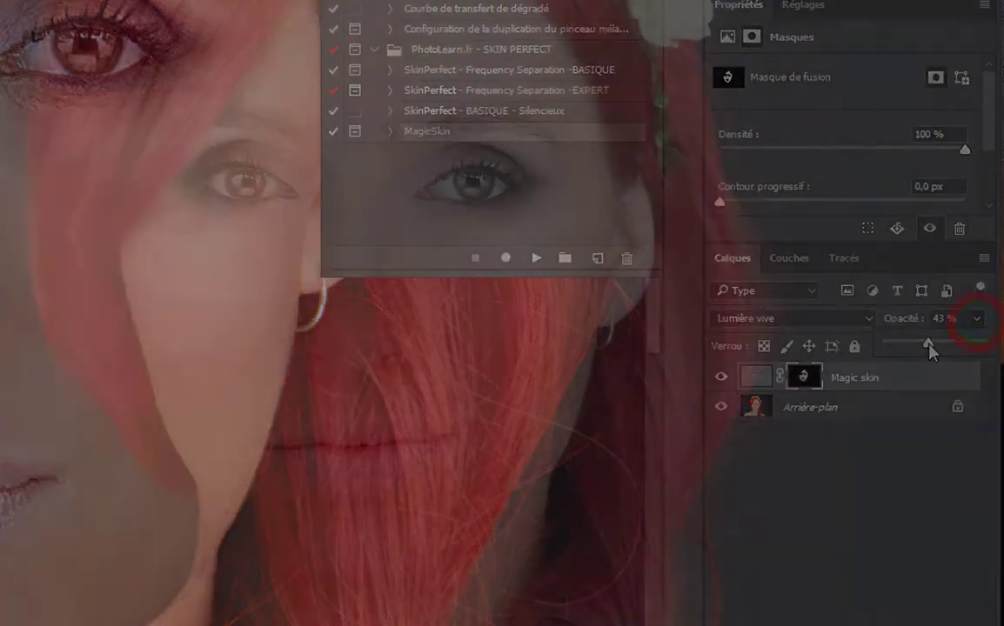